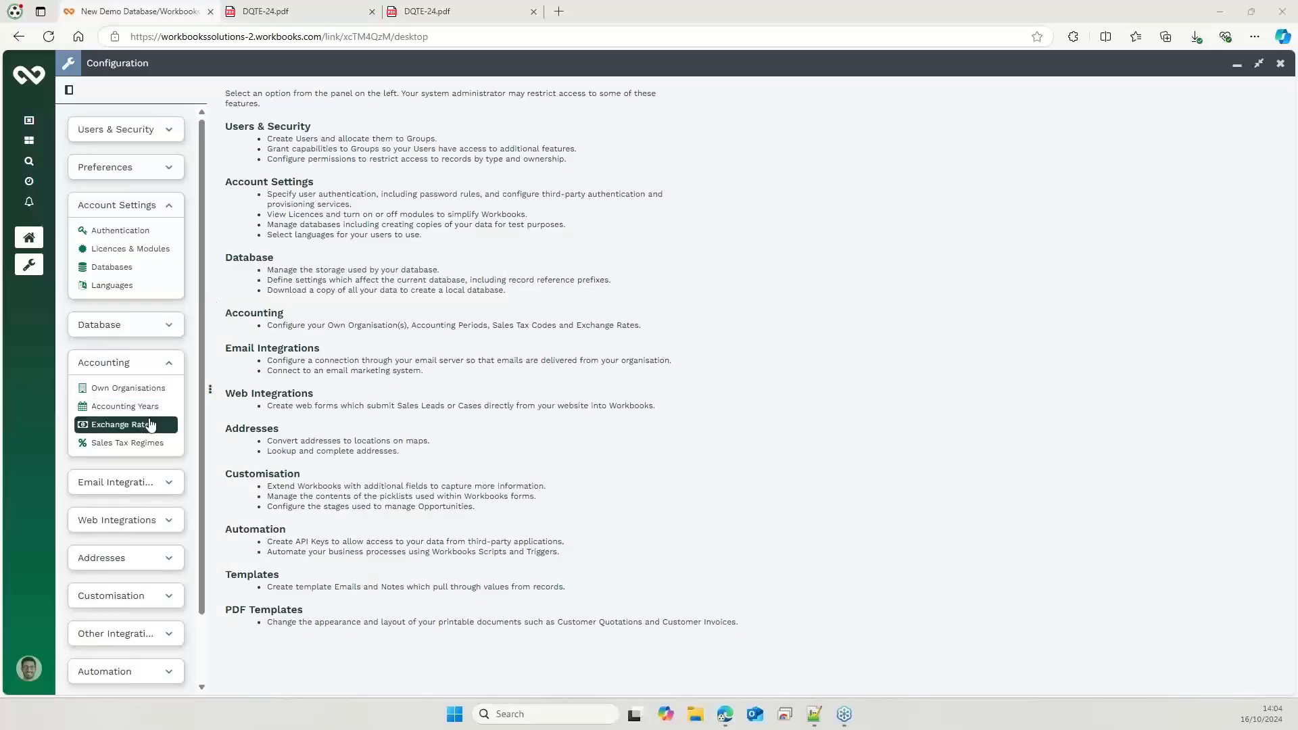
Review the accounting exchange rates and the currencies enabled for My UK Demo Organisation, and close all windows.
left_click(150, 424)
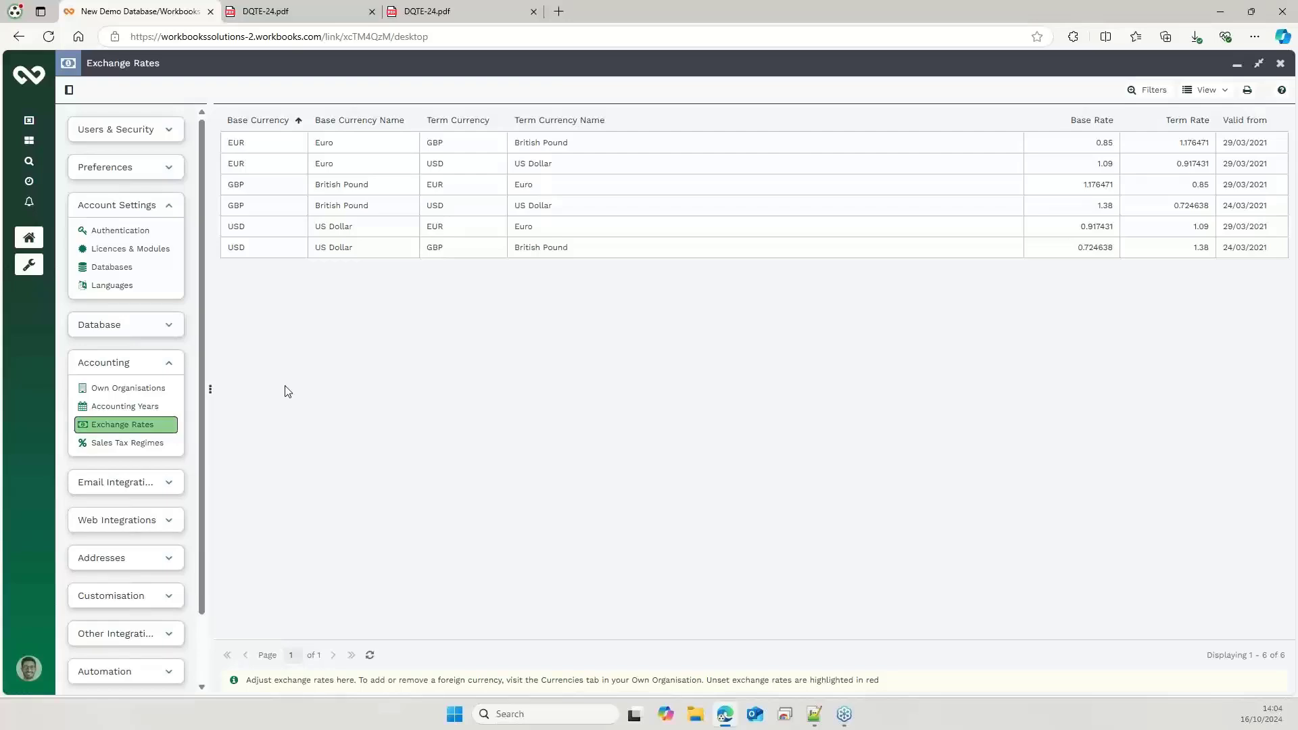
left_click(161, 390)
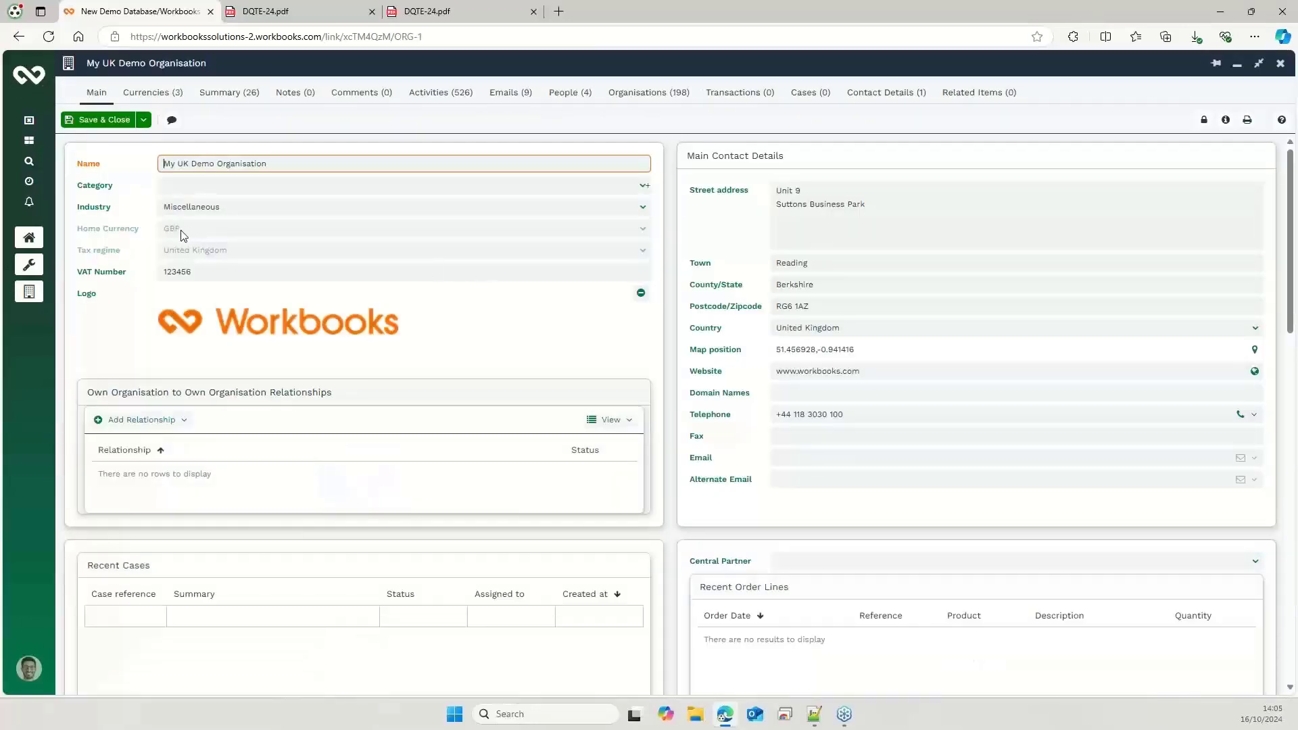
left_click(169, 98)
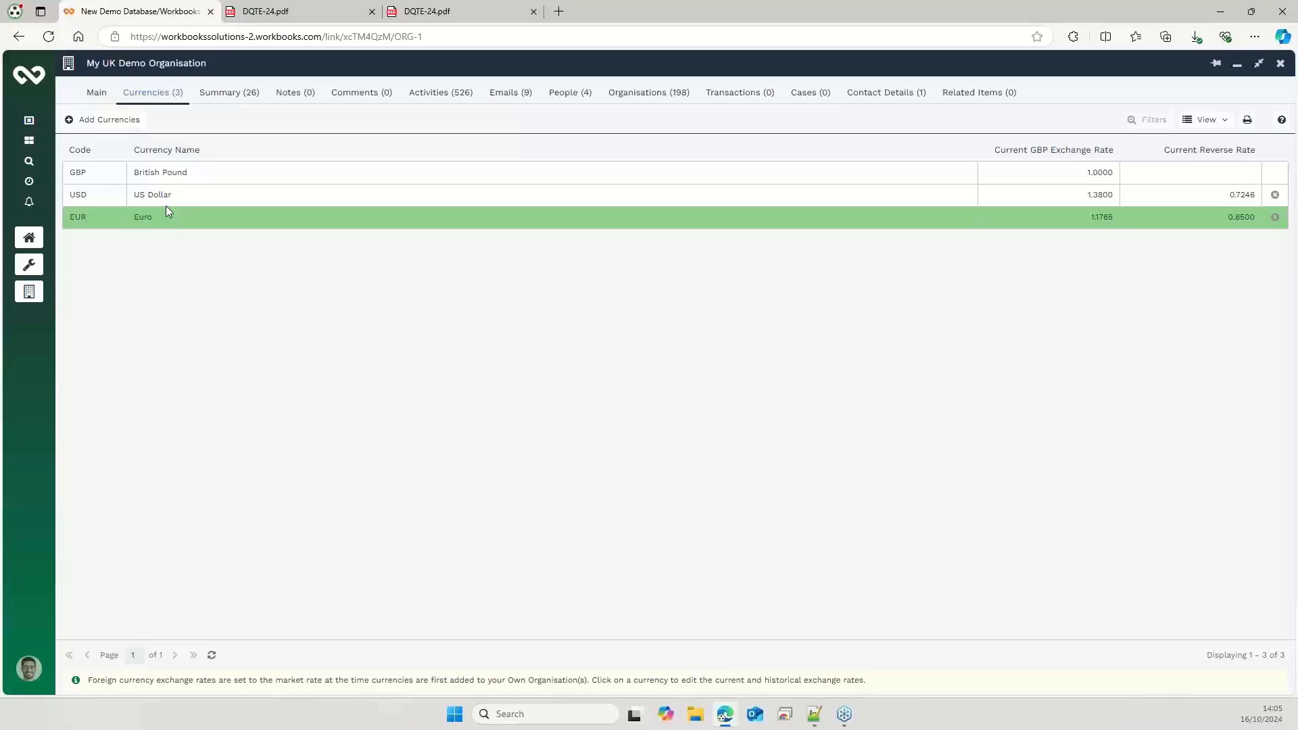
left_click(27, 124)
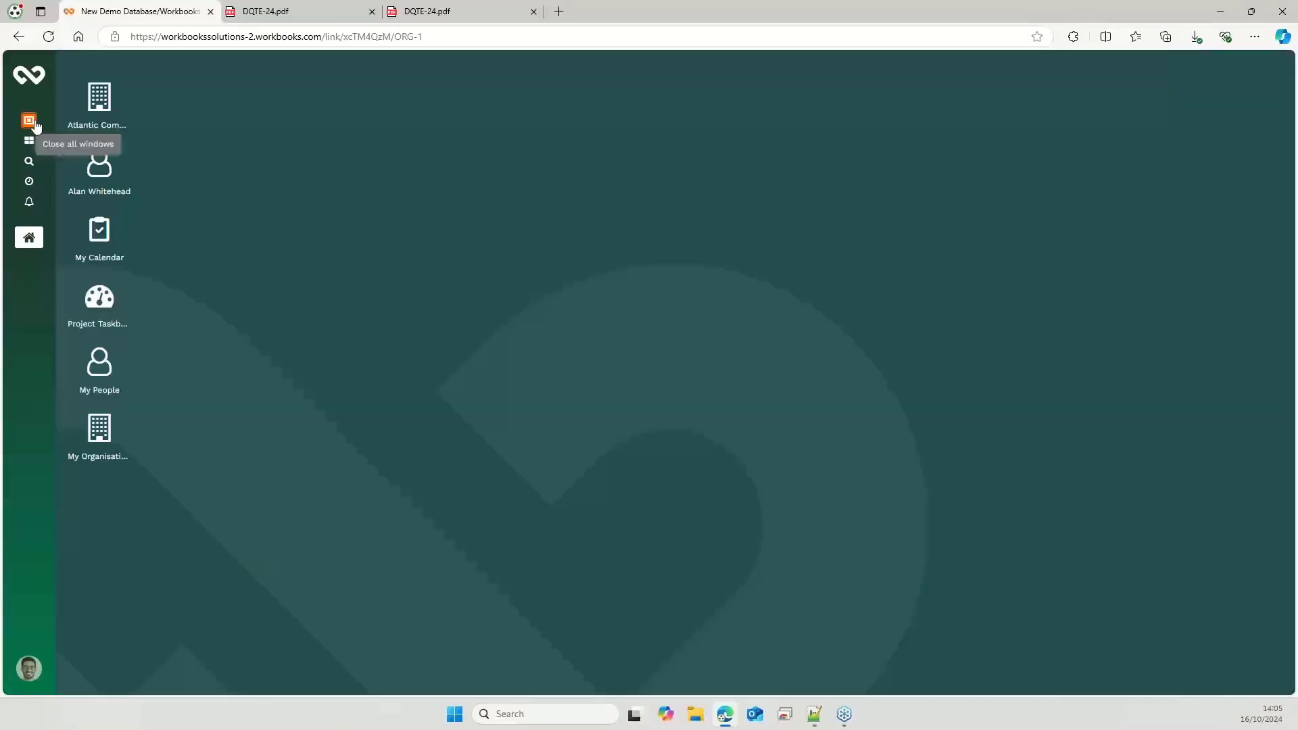
Open the contact's person record from the desktop and start a new customer quotation from its transactions.
left_click(101, 172)
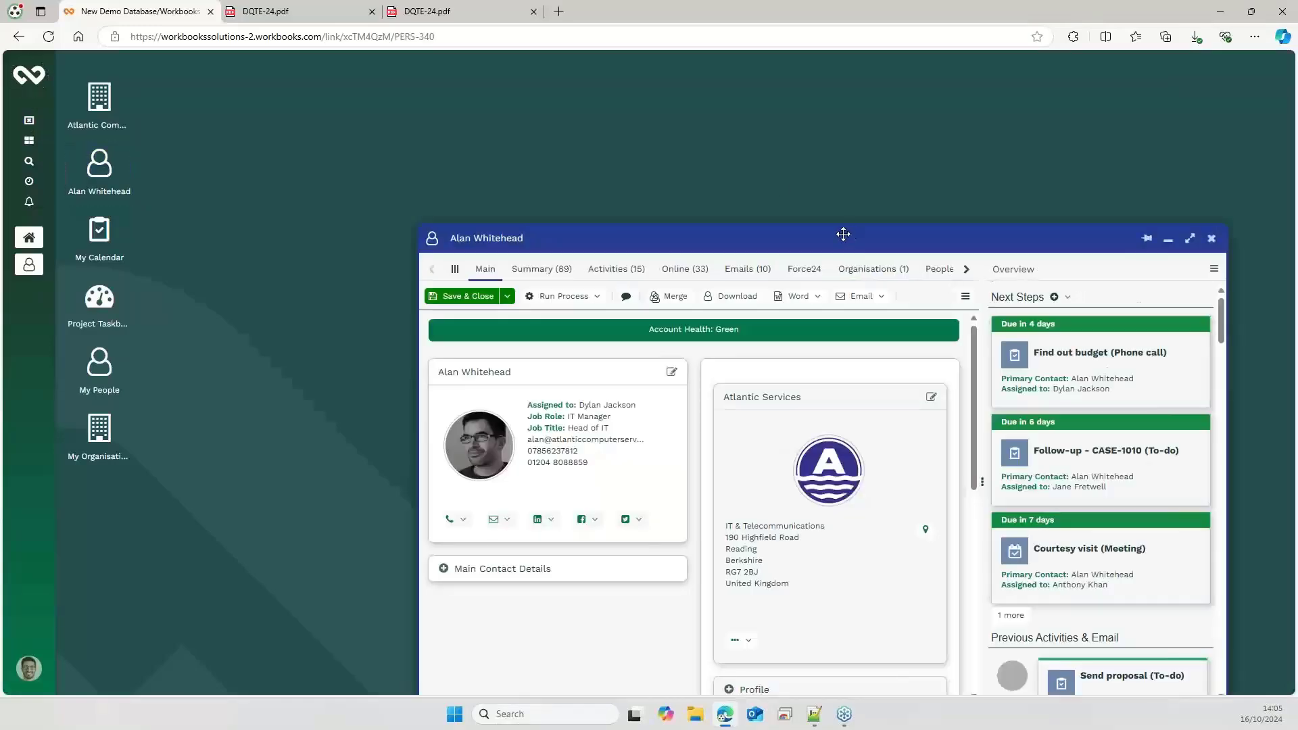
left_click_drag(864, 247, 680, 105)
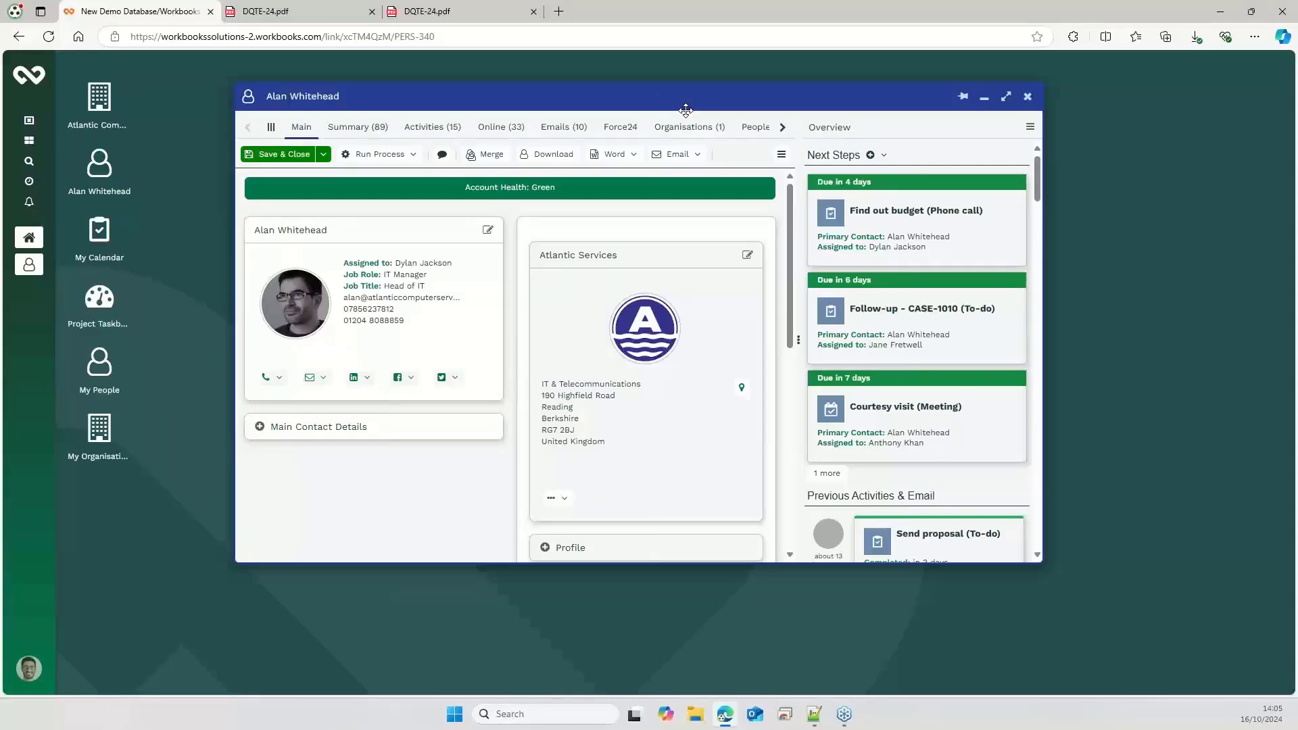
left_click(783, 128)
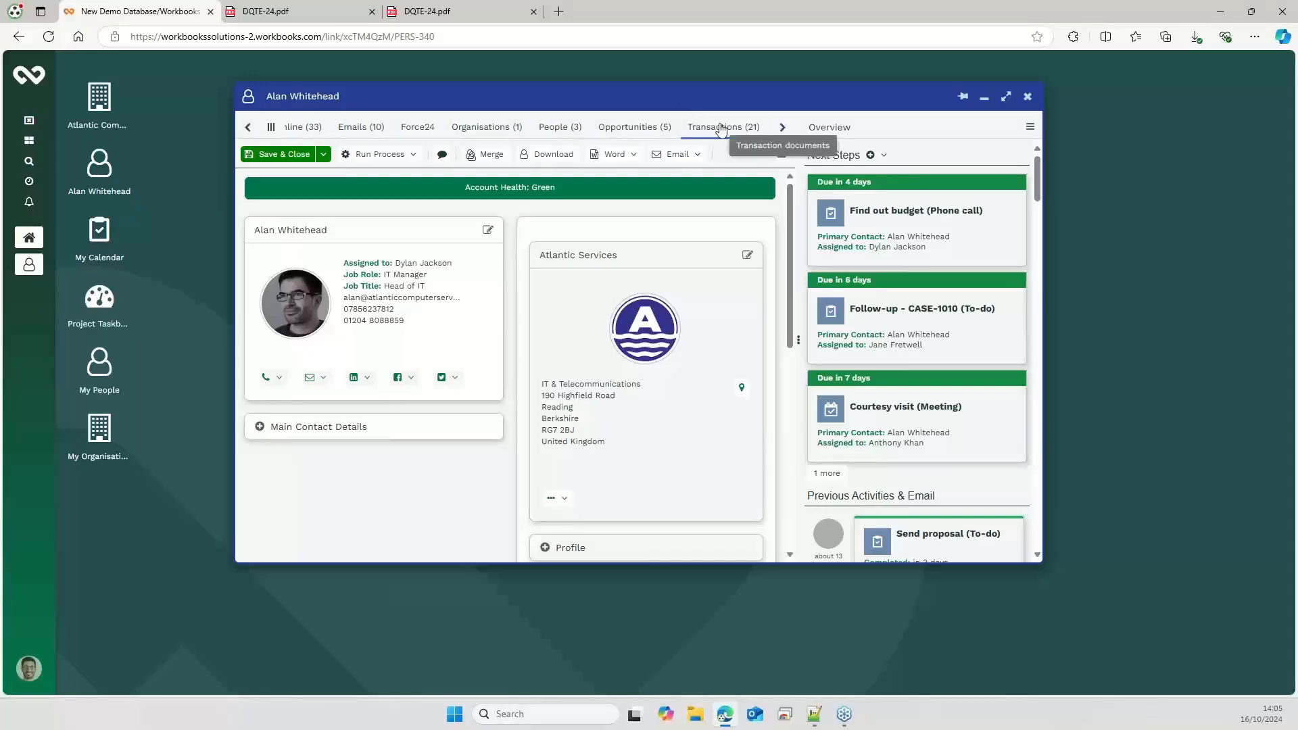
left_click(720, 128)
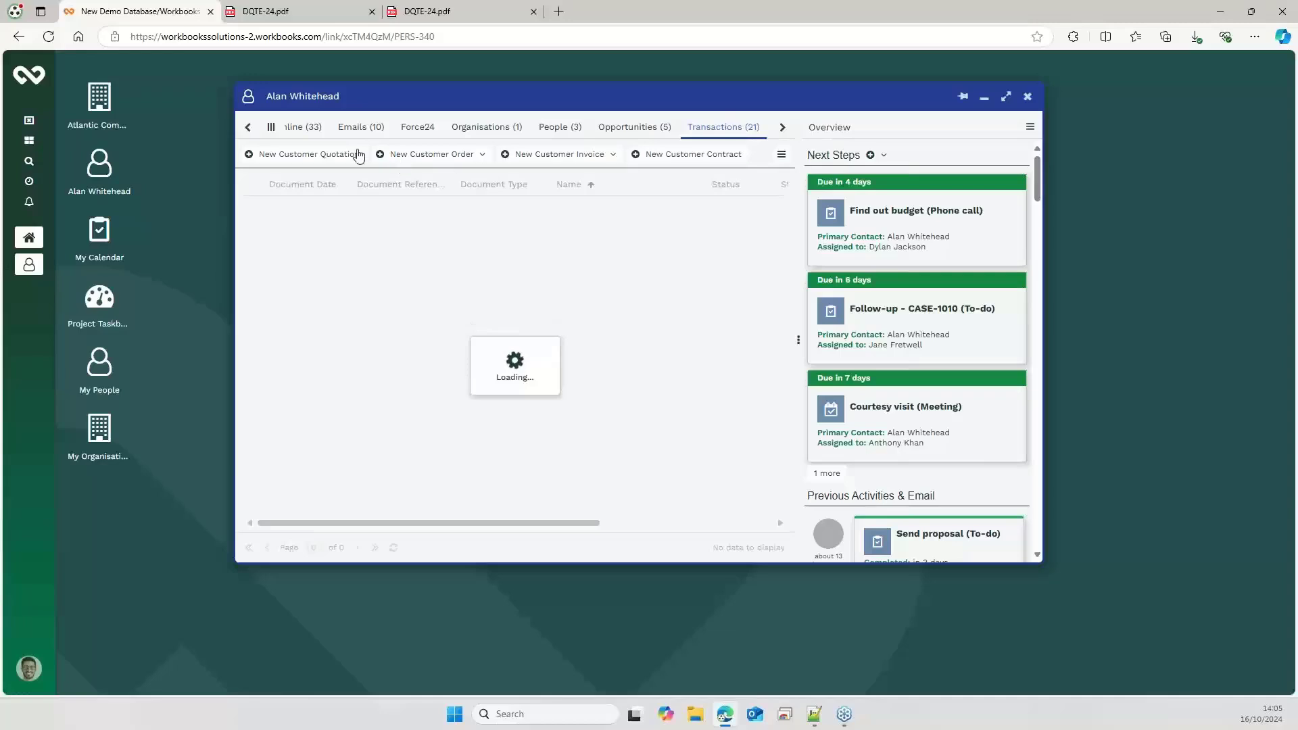
left_click(313, 154)
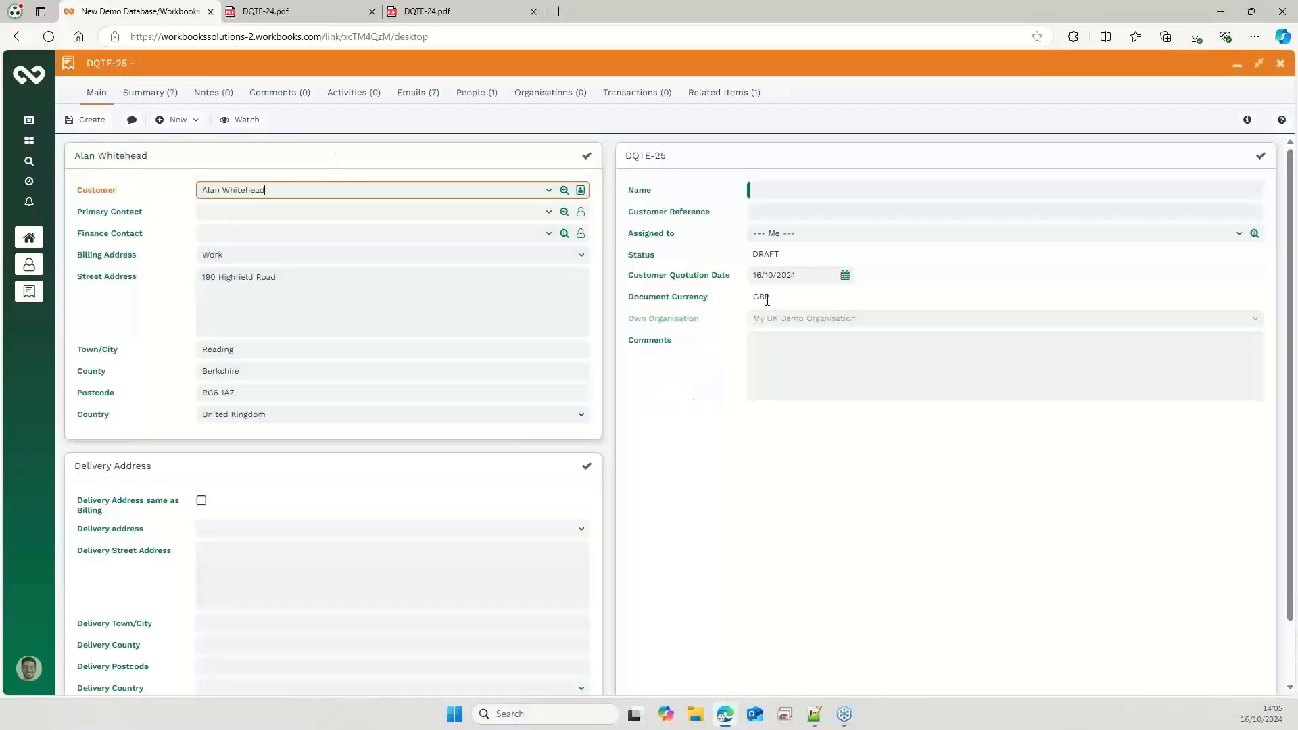
Name the new quotation "Flight Briefcases", keep GBP as its document currency, and create it.
left_click(771, 297)
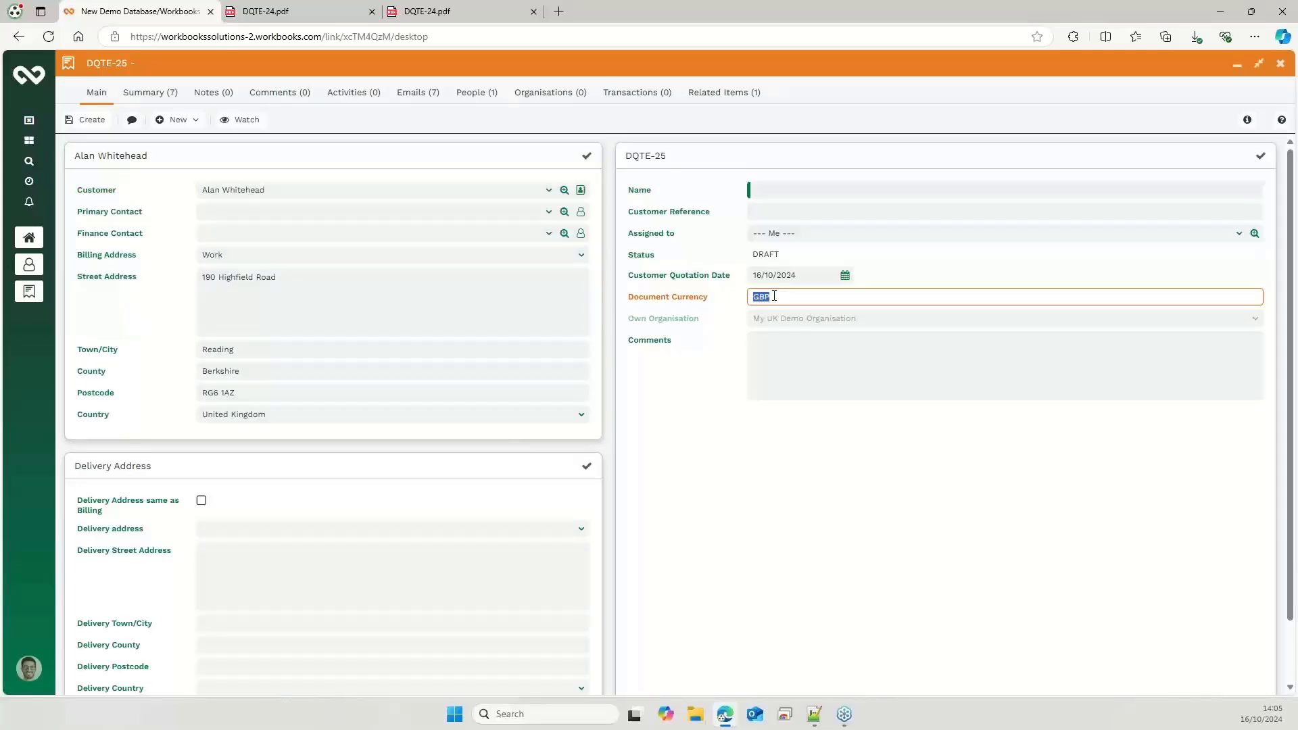
left_click(774, 297)
left_click(783, 190)
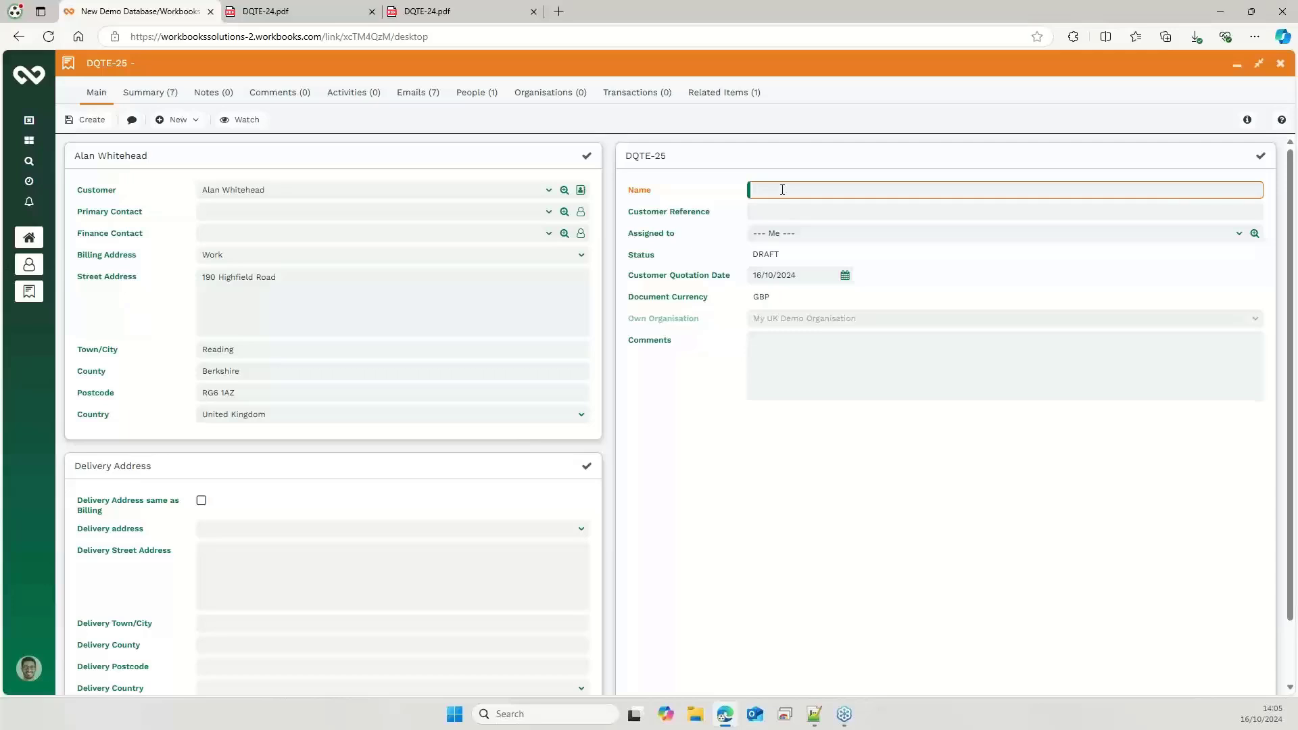
type("Flight Briefcases")
left_click(86, 122)
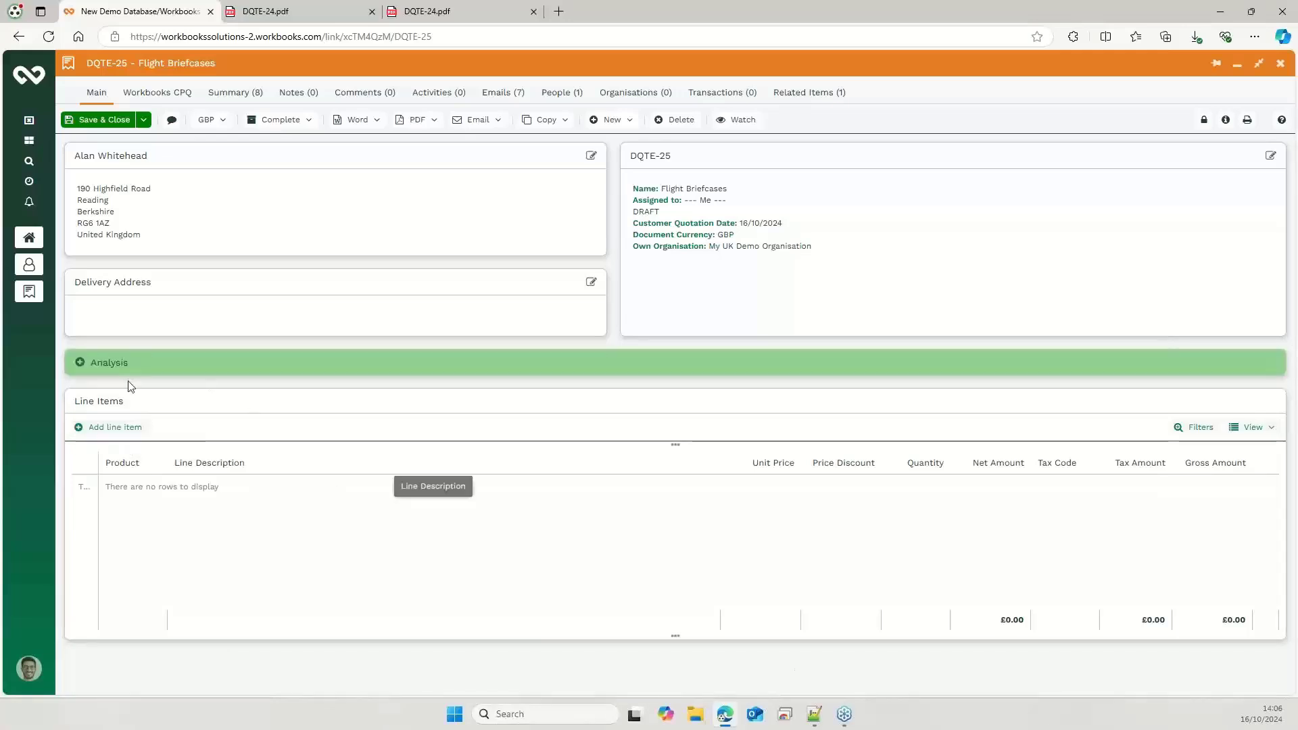
Add a line item for product BCASE-1, Large Black Flight Messenger Briefcase Bag, with quantity 5, and save the quotation.
left_click(102, 427)
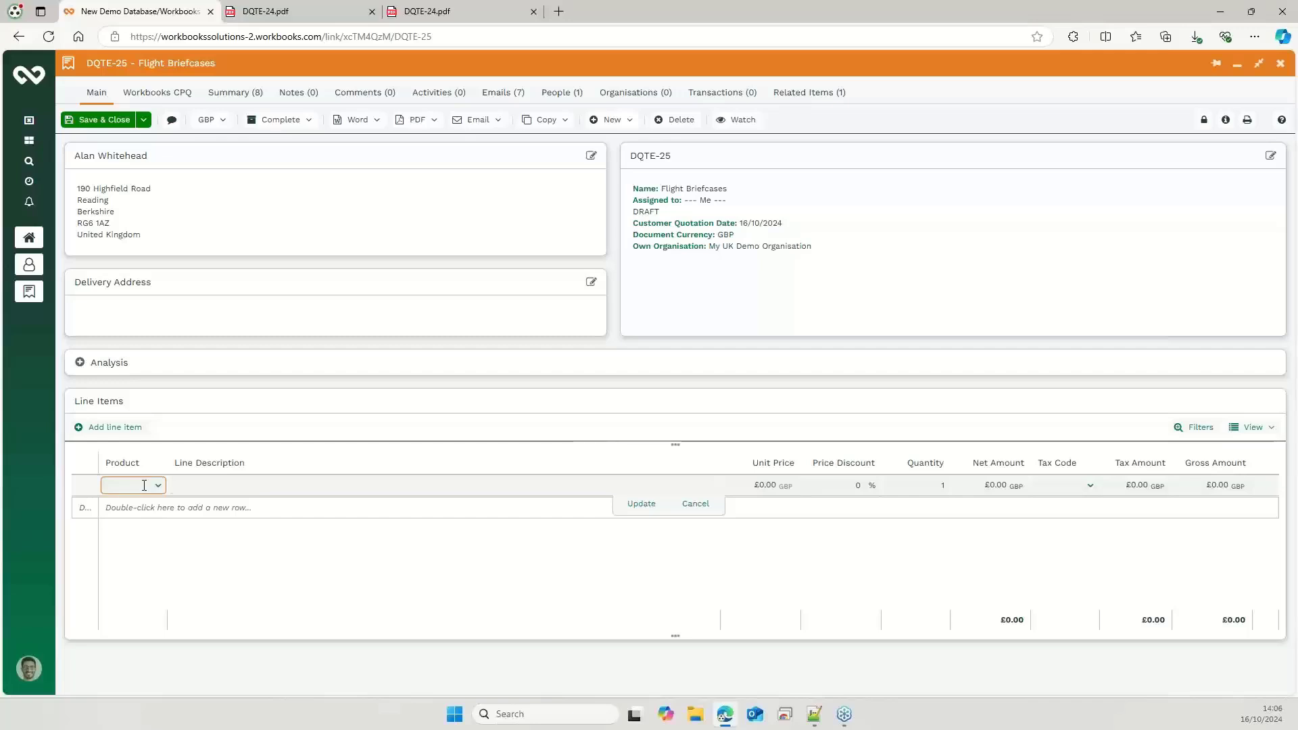
type("bc")
left_click(135, 504)
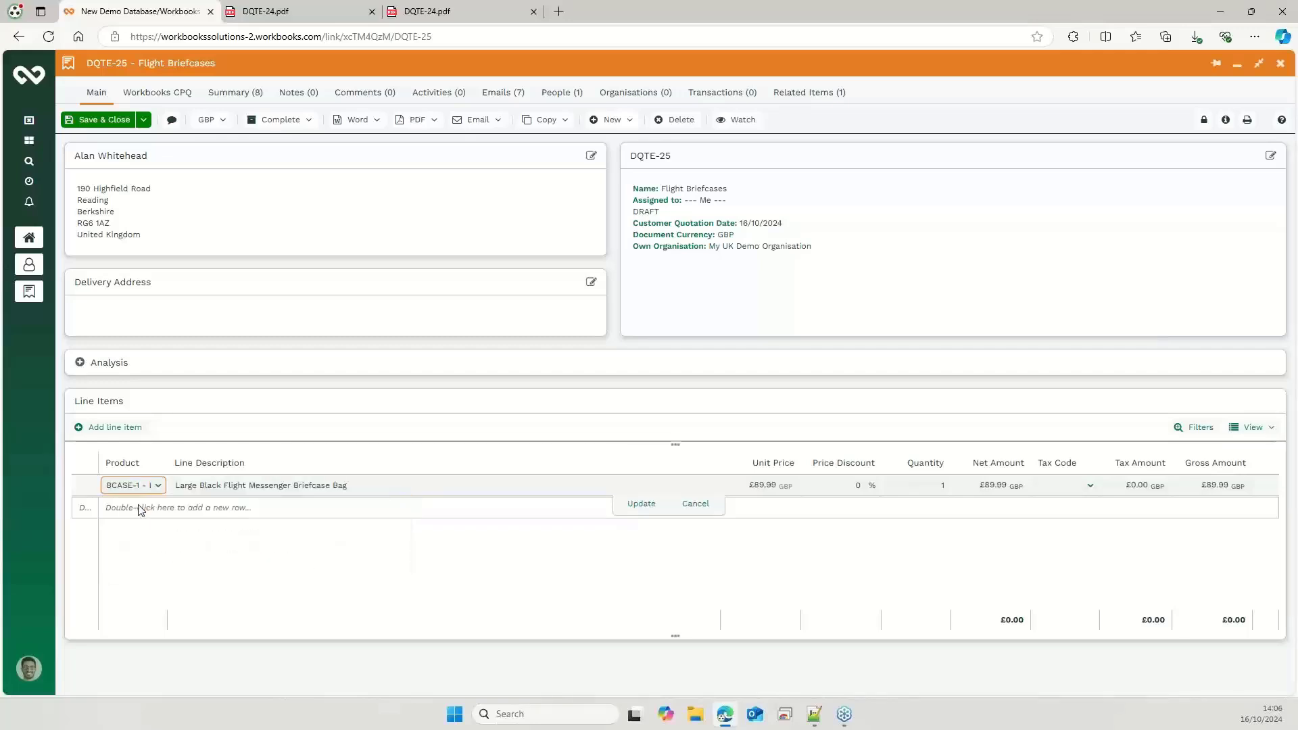
left_click(946, 486)
type("5")
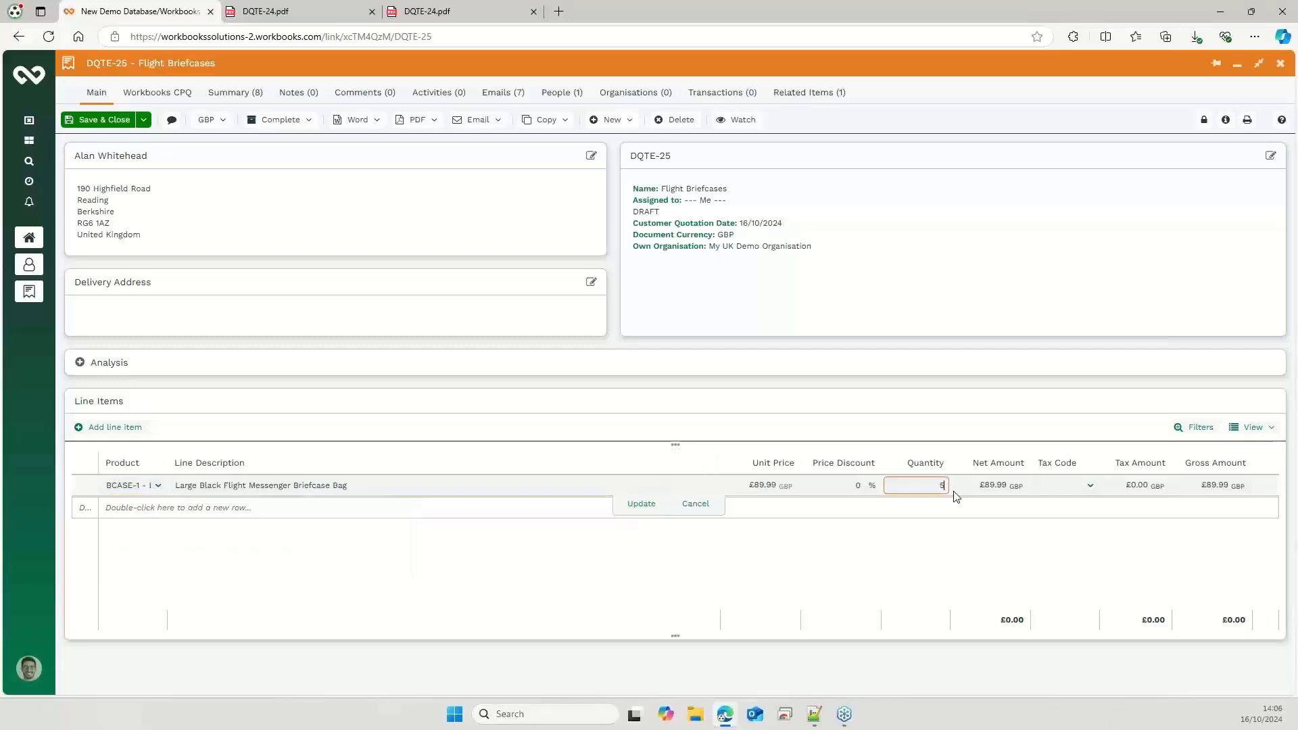
left_click(638, 504)
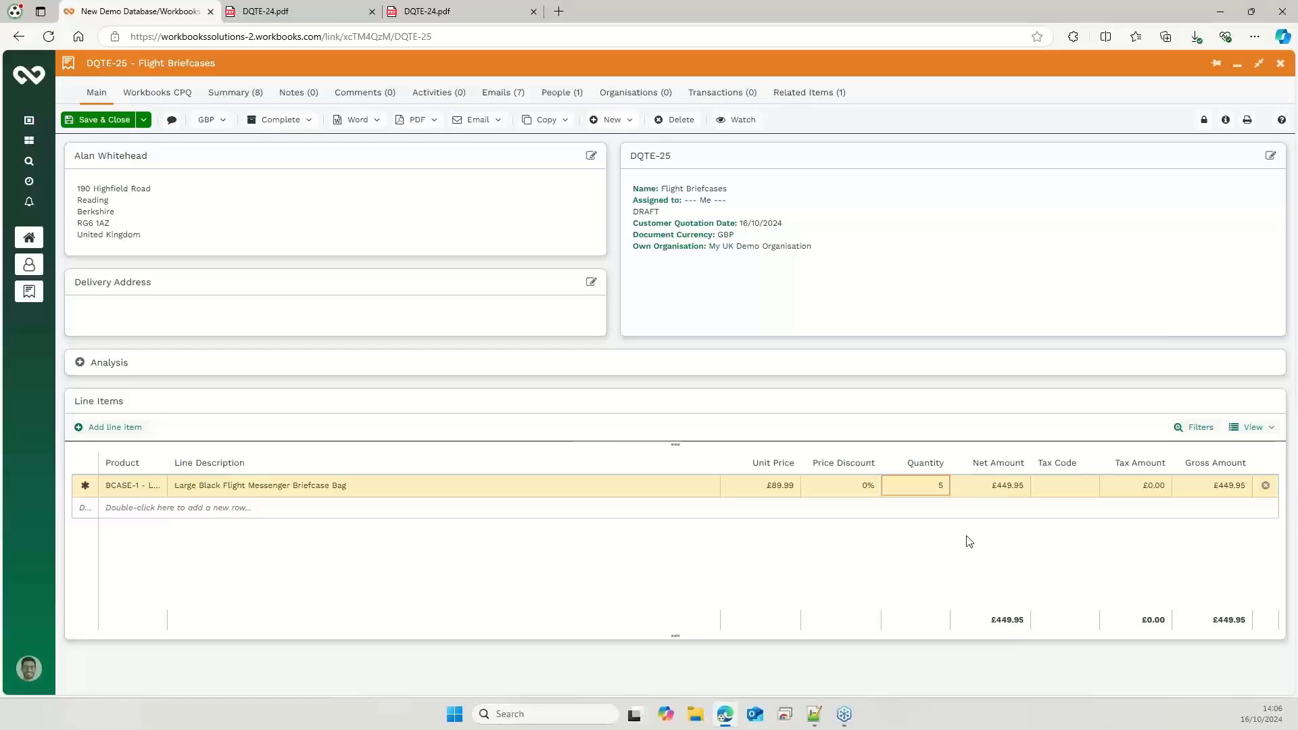
left_click(143, 120)
left_click(98, 136)
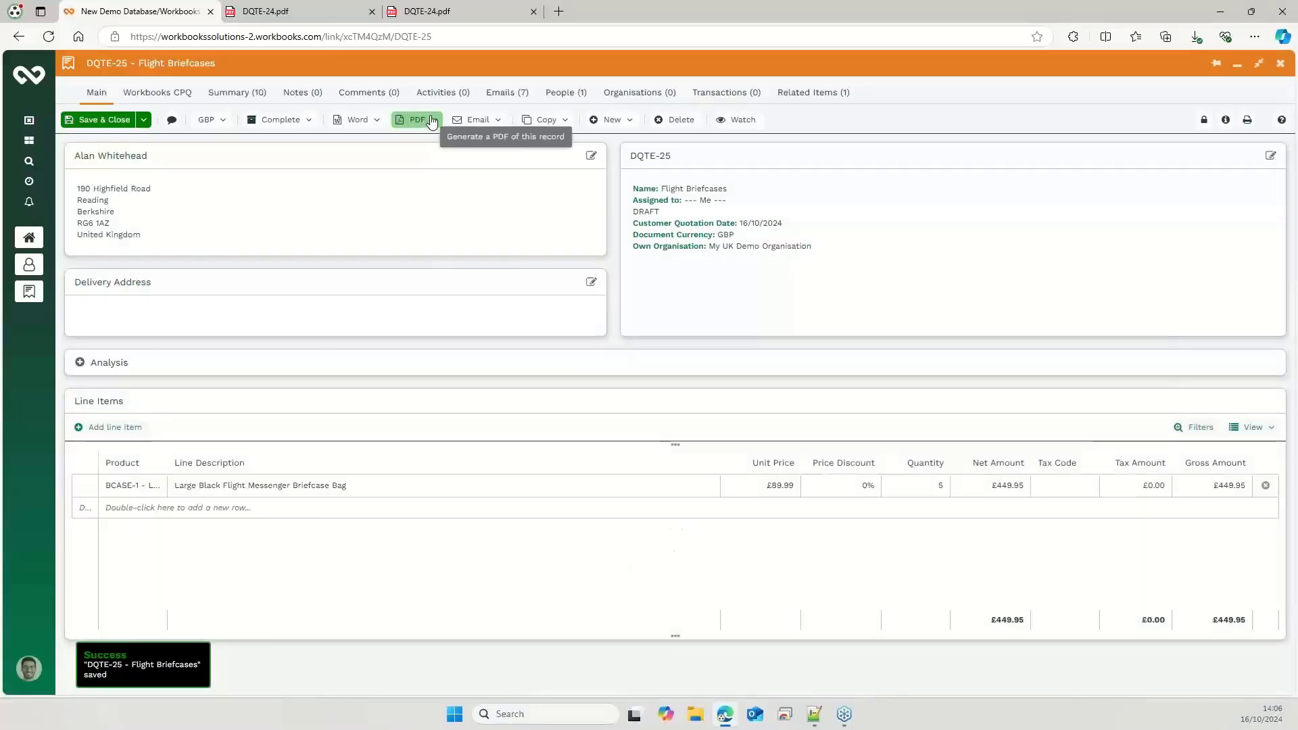
left_click(417, 120)
left_click(478, 120)
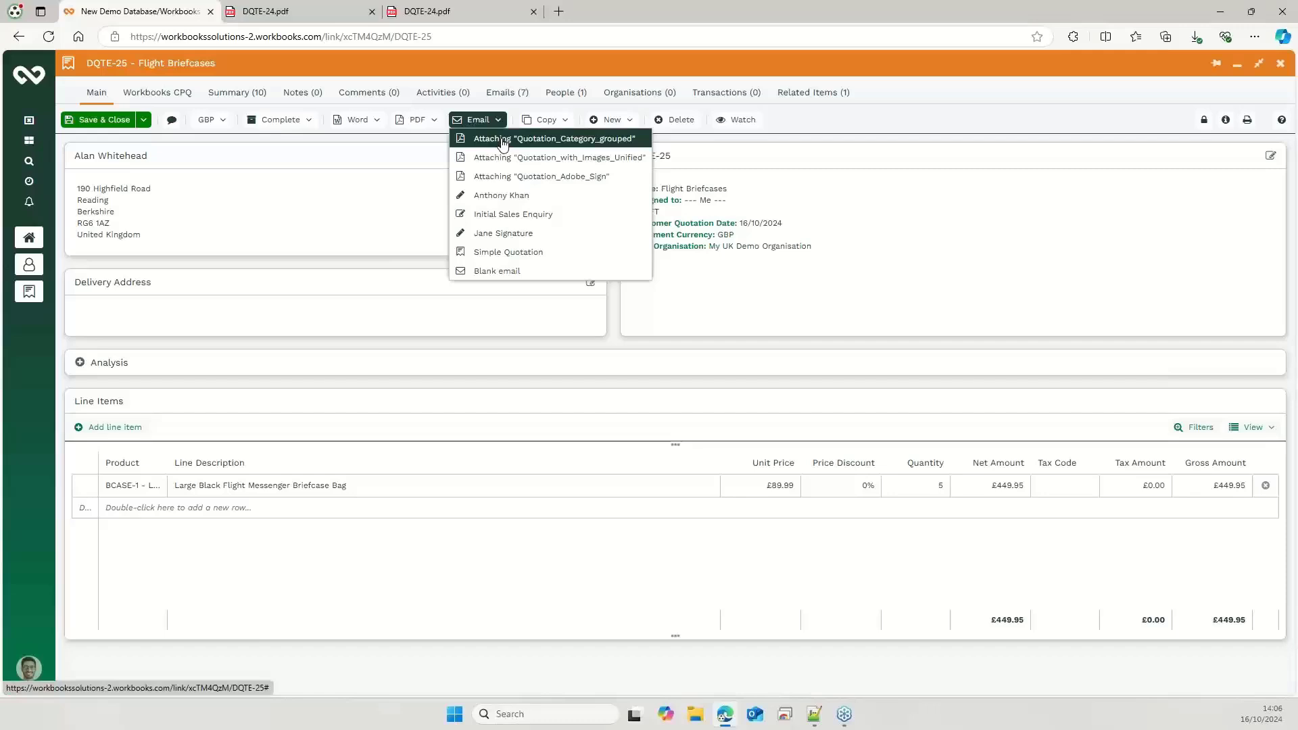
left_click(493, 109)
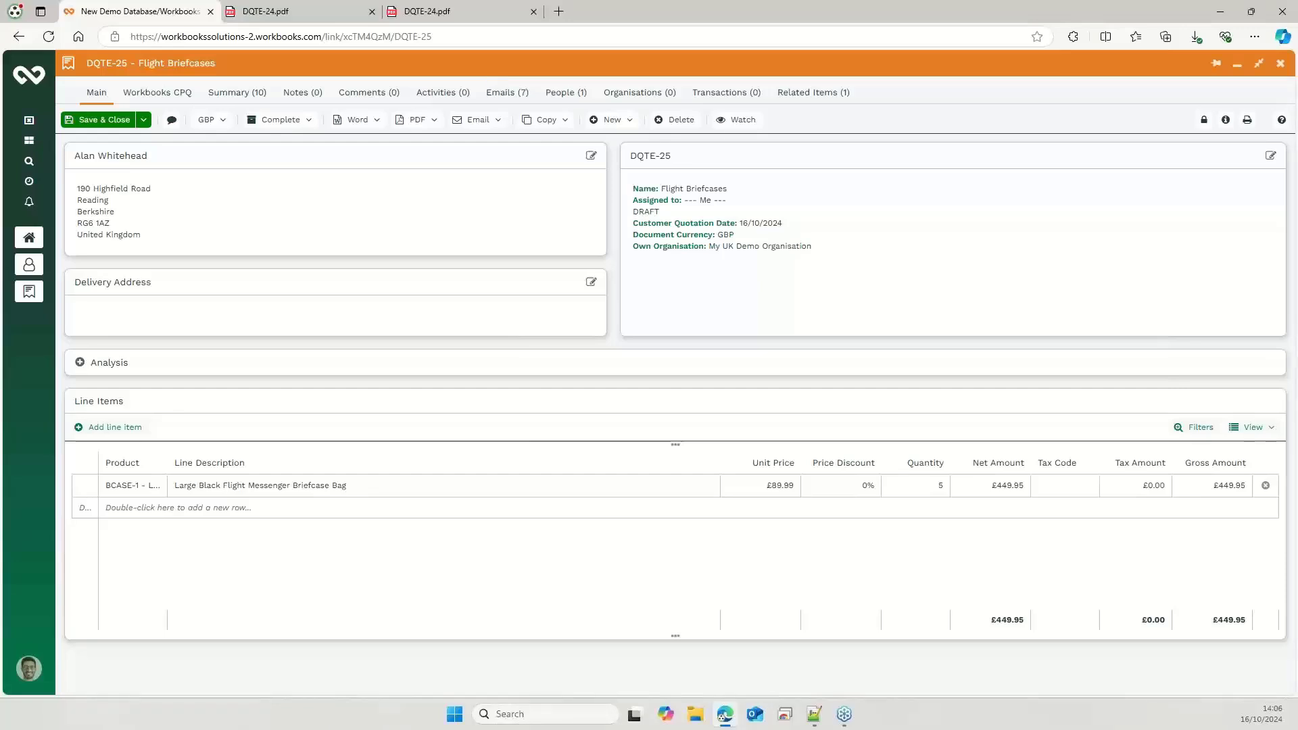
left_click(765, 480)
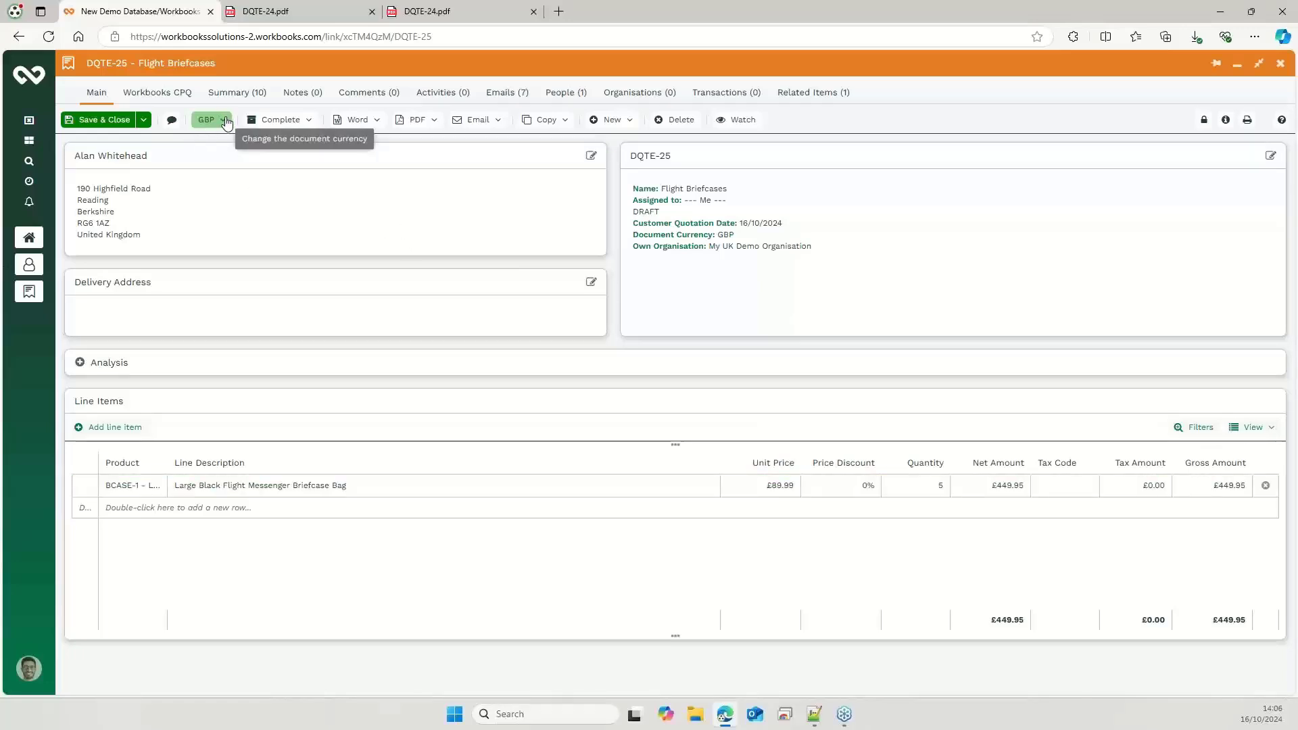
Change the quotation's document currency to USD, converting the values using the exchange rate.
left_click(226, 122)
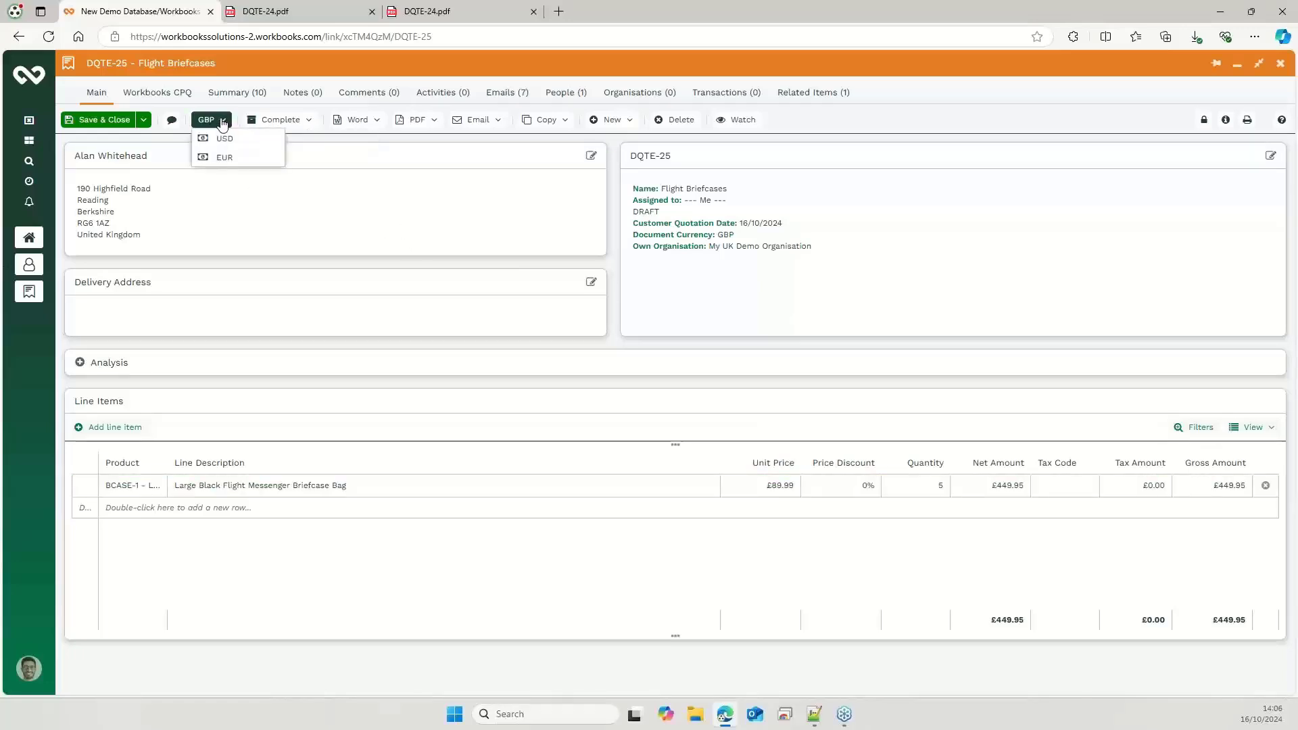
left_click(224, 139)
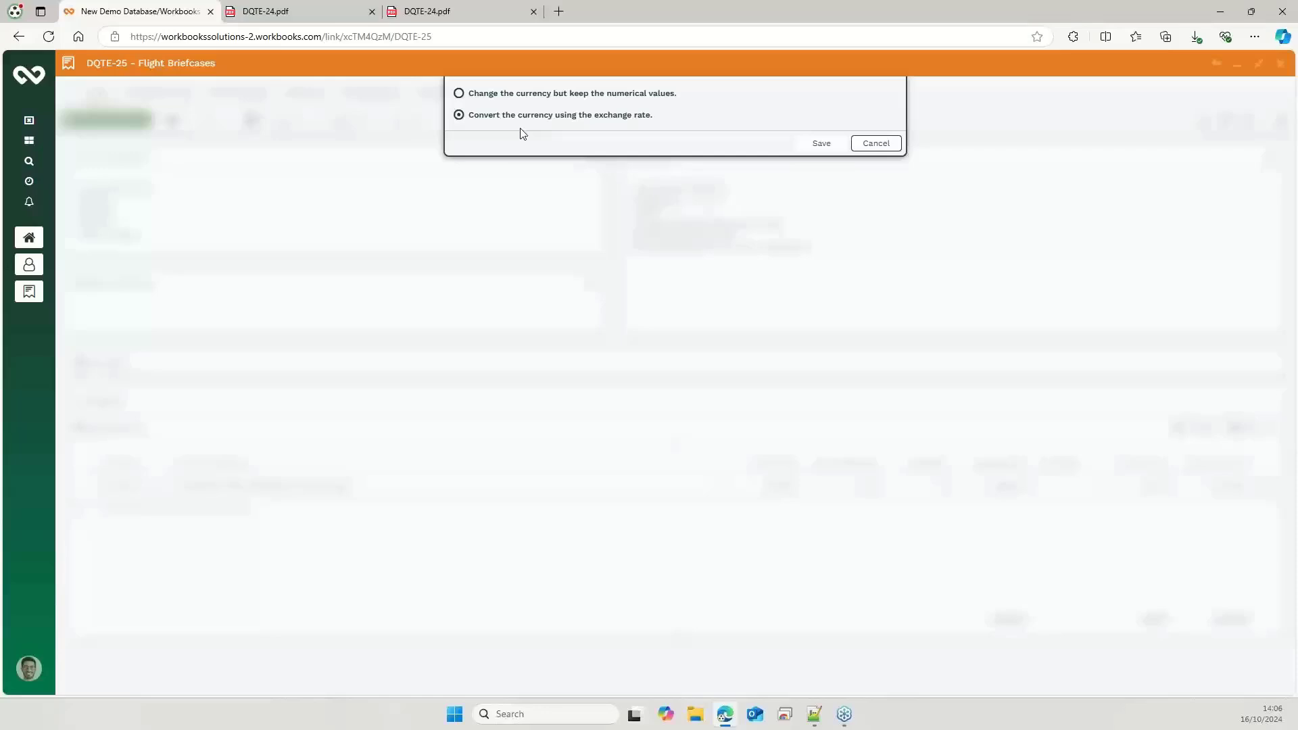
left_click(831, 144)
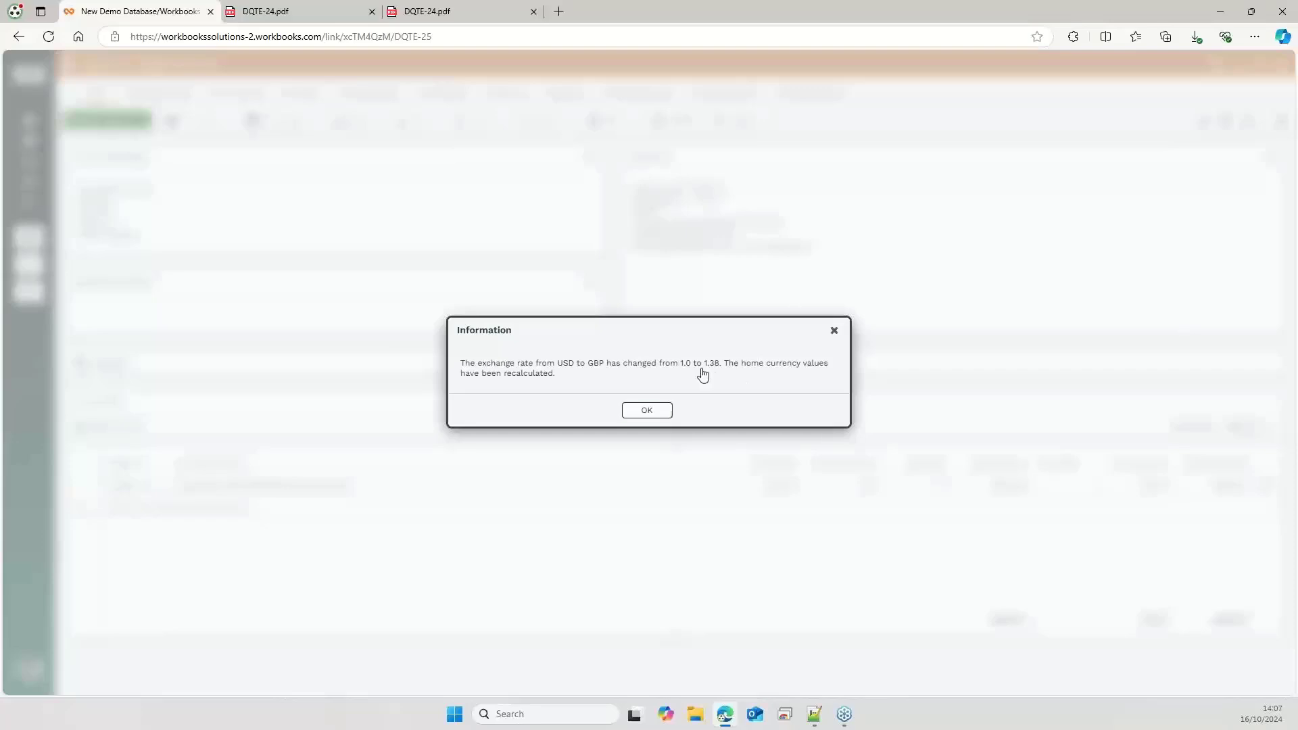
key("Return")
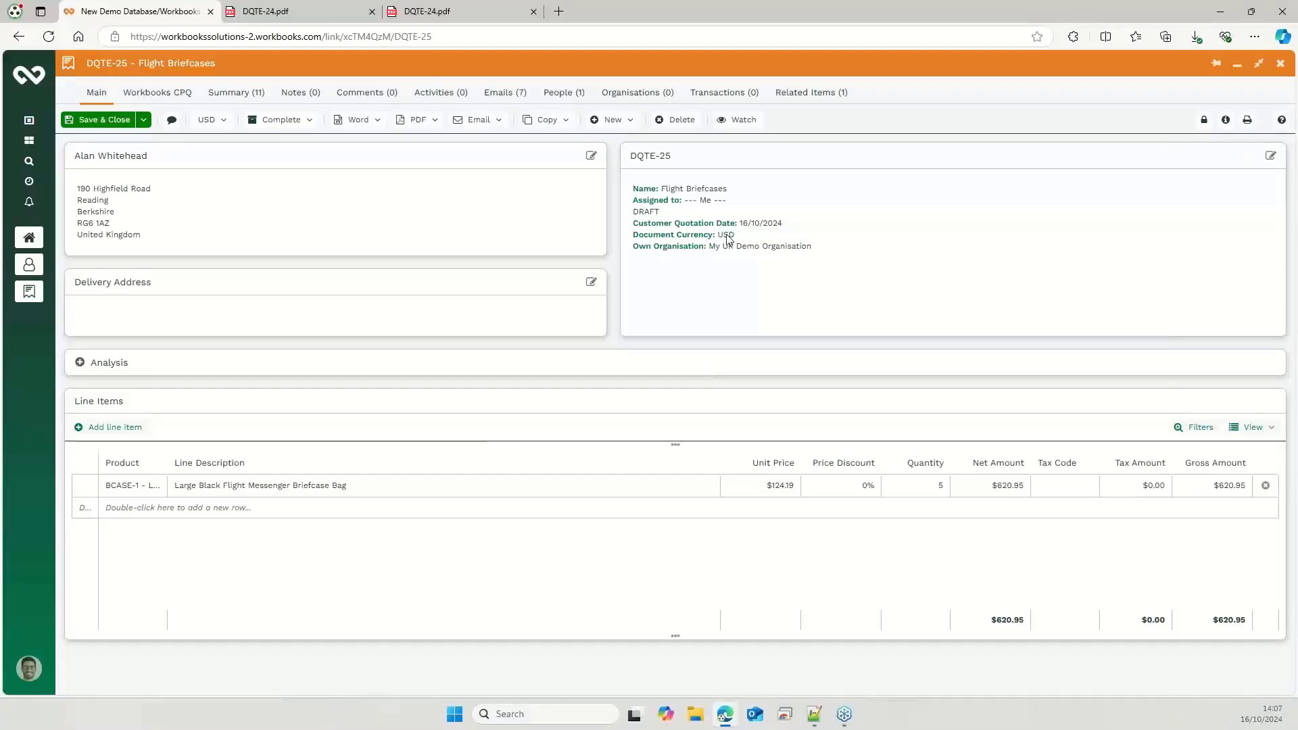
left_click(776, 491)
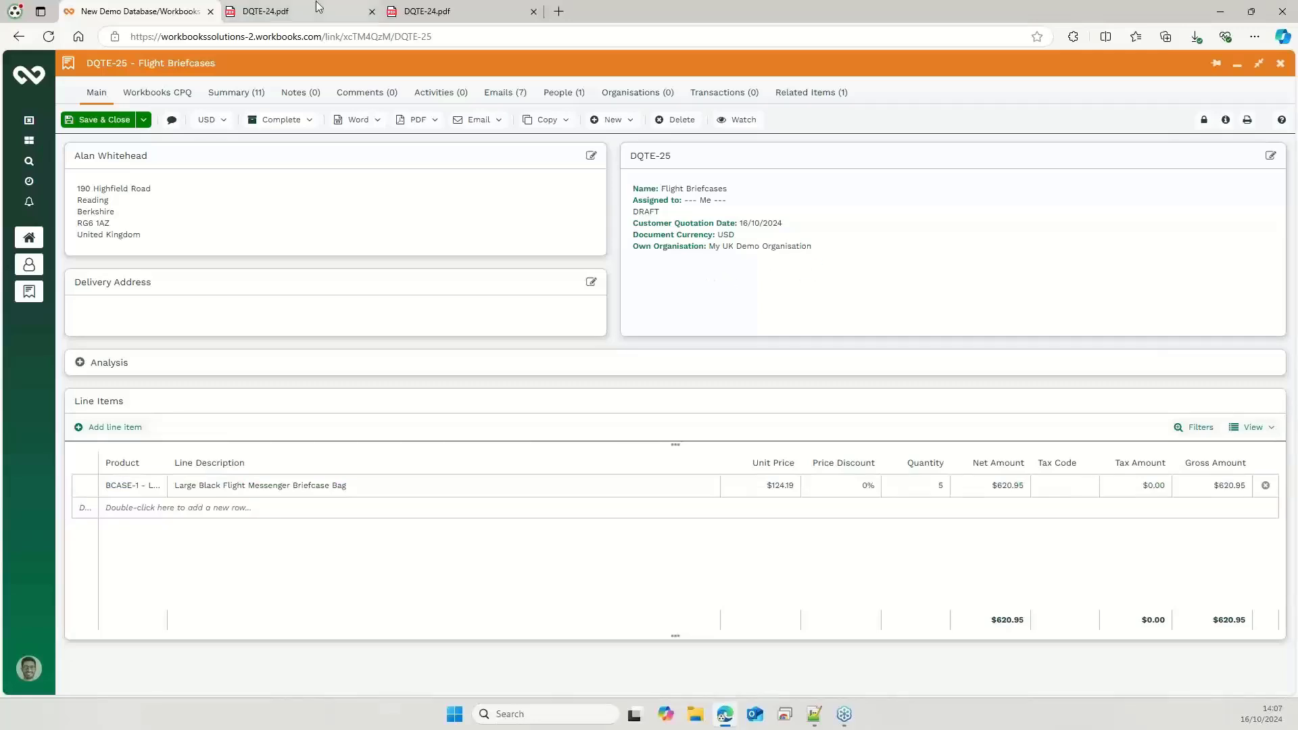
View the unit prices and totals in the two open DQTE-24.pdf customer quotations, and return to the Flight Briefcases quotation.
left_click(284, 13)
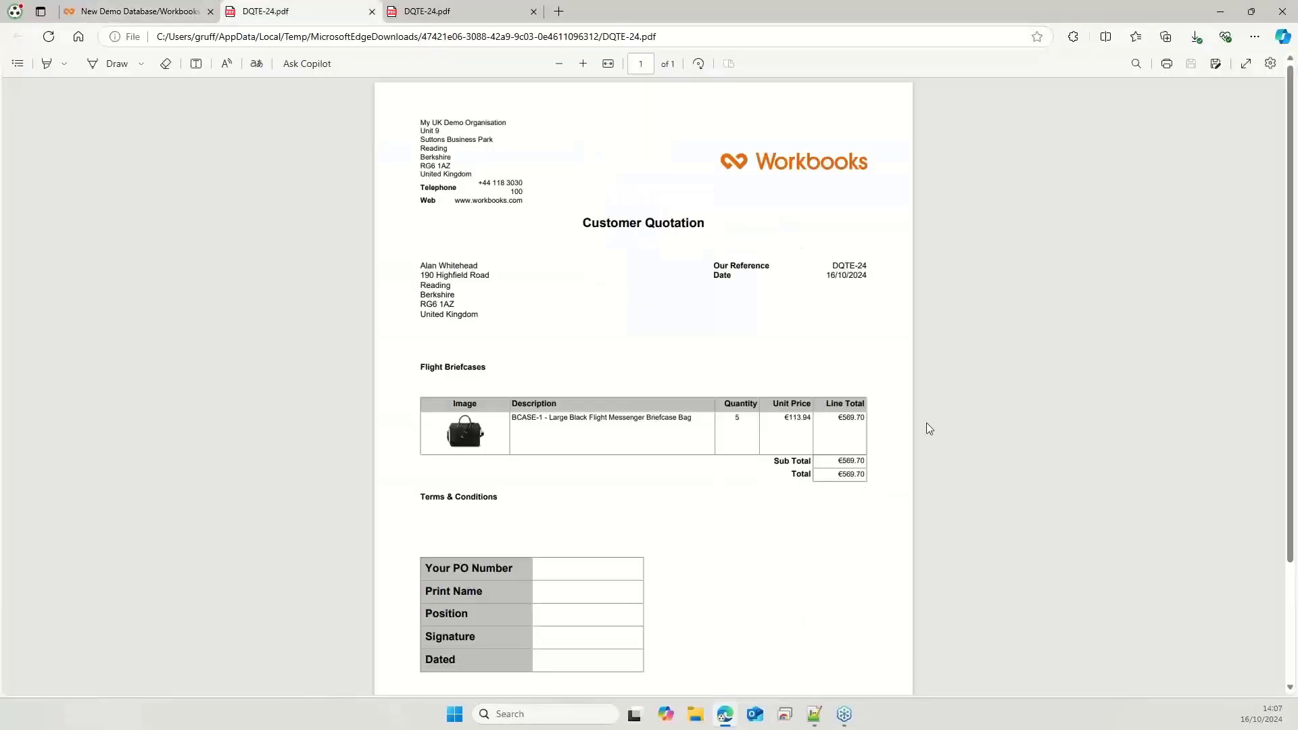
key("ctrl+Tab")
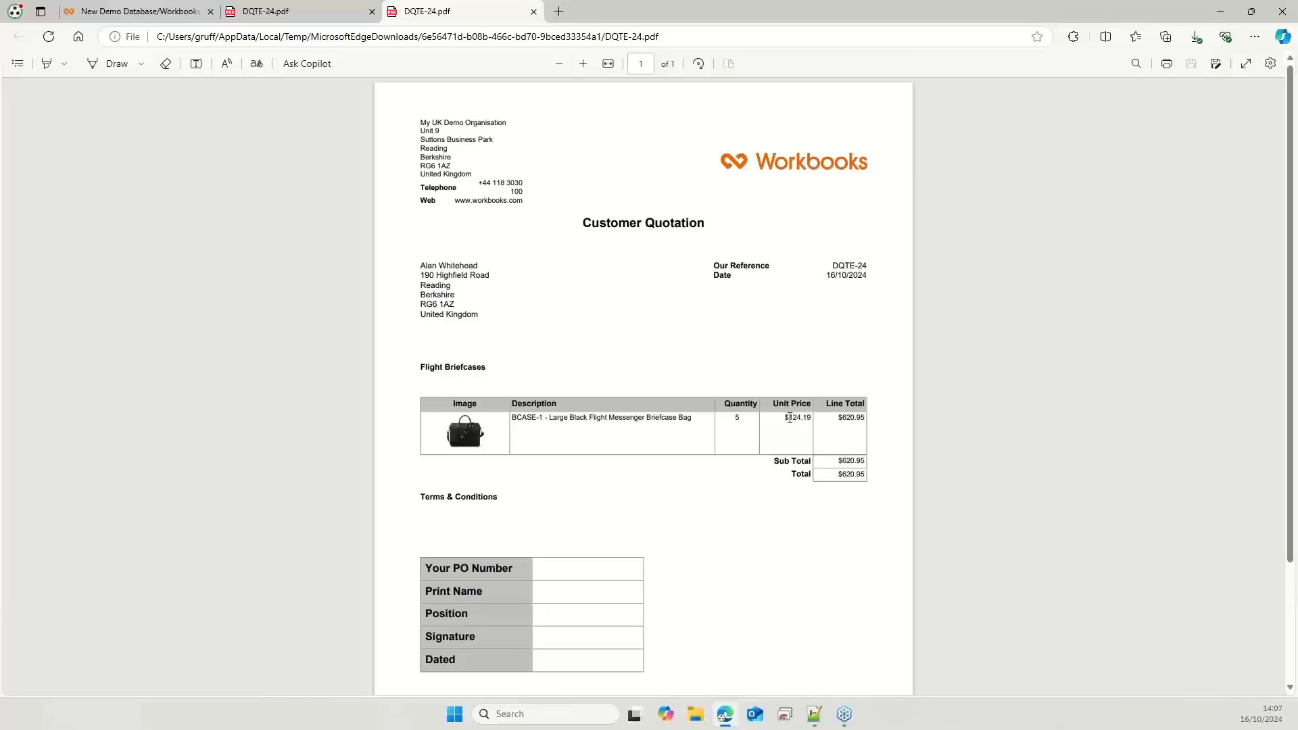
left_click(127, 15)
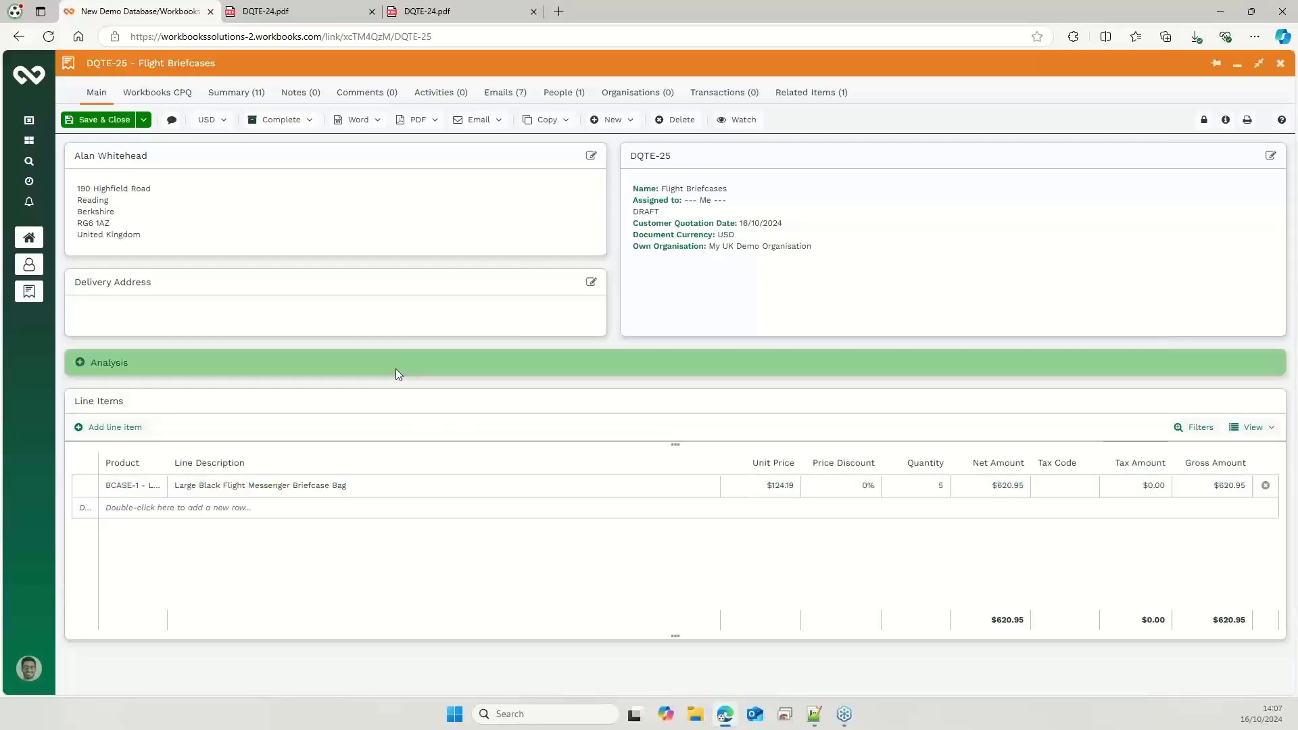
Change the quotation's document currency to EUR, converting the values using the exchange rate.
left_click(210, 120)
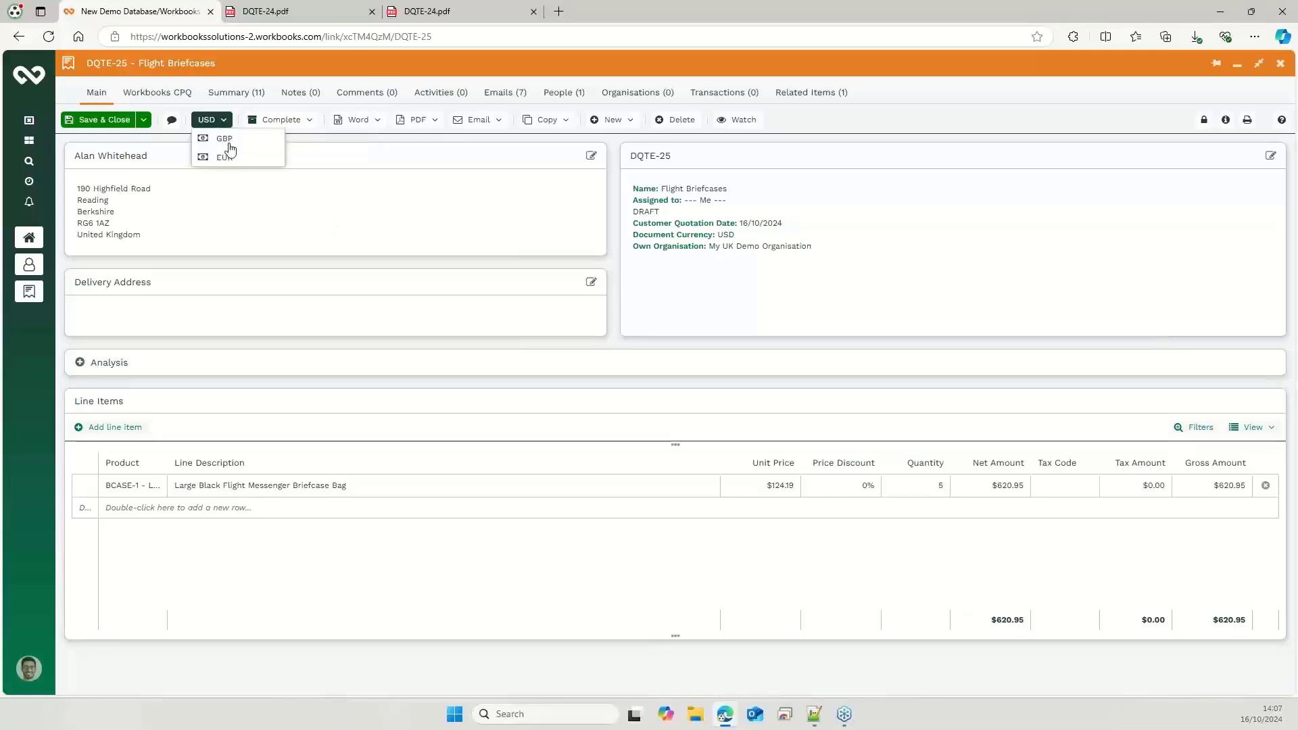
left_click(230, 158)
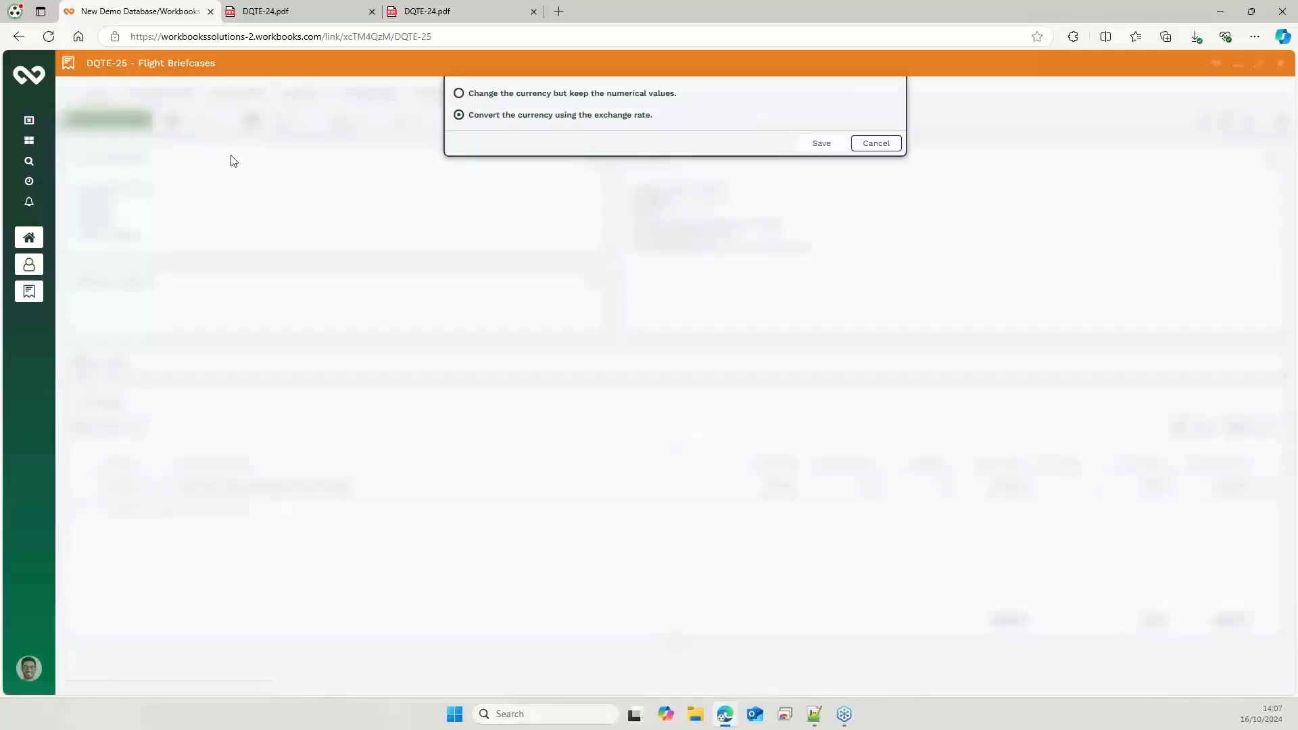
left_click(807, 144)
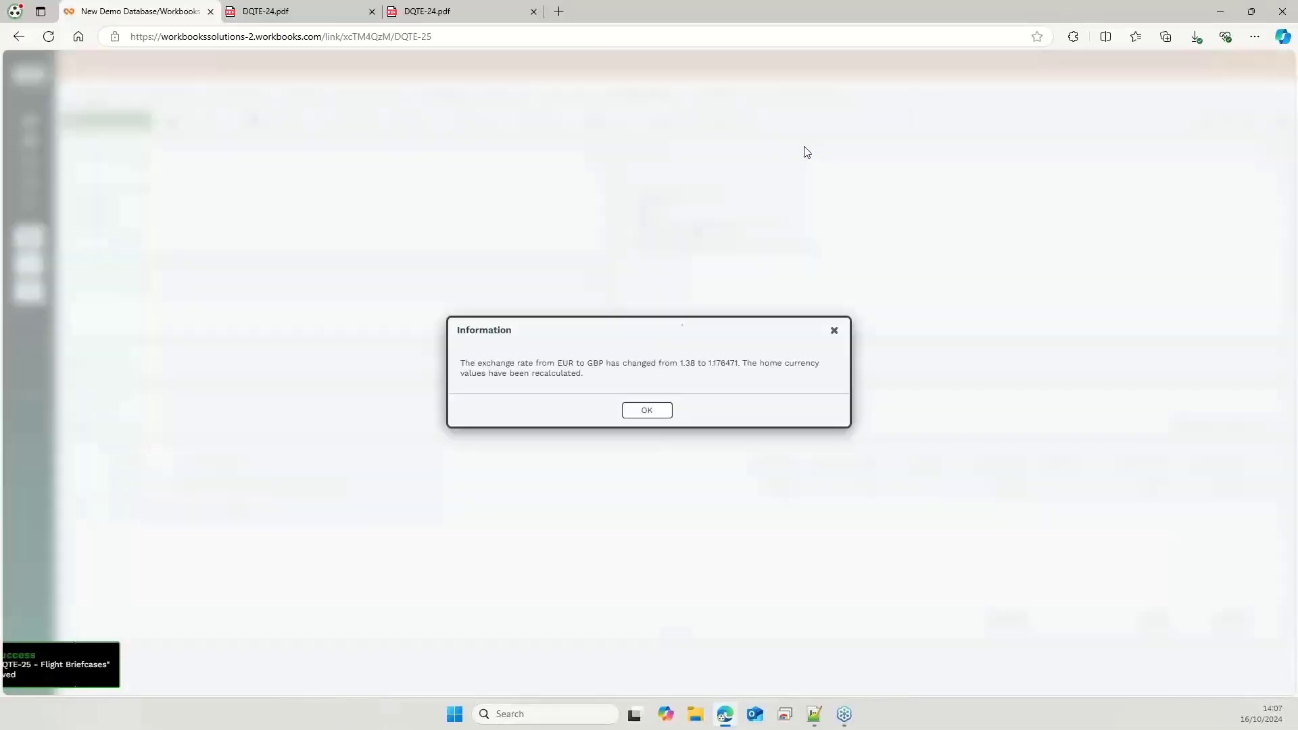
left_click(655, 411)
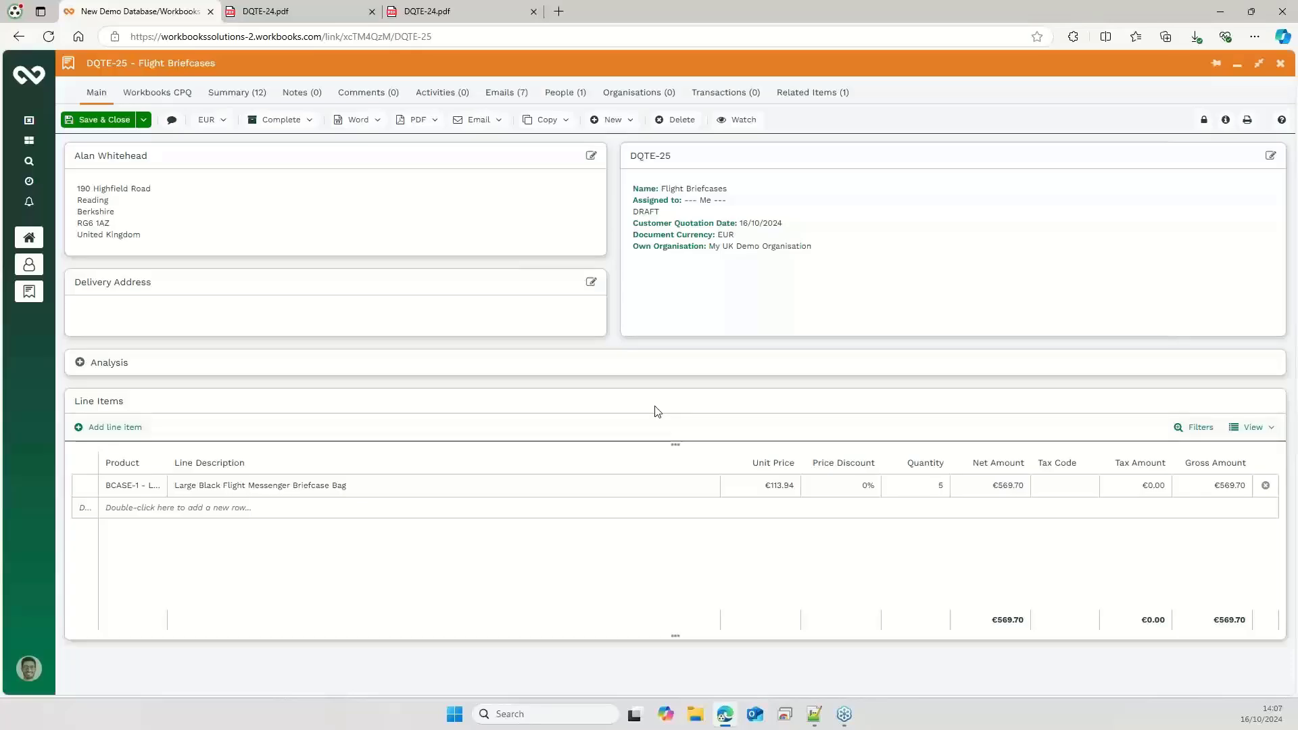